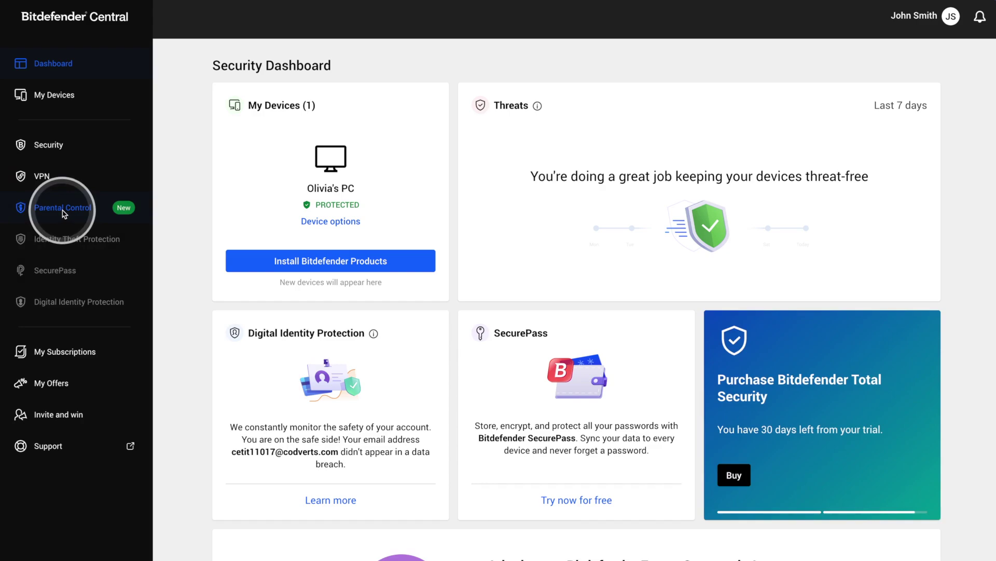
- Start Parental Control setup and create and confirm the parental PIN
{"action": "left_click", "coordinate": [63, 208]}
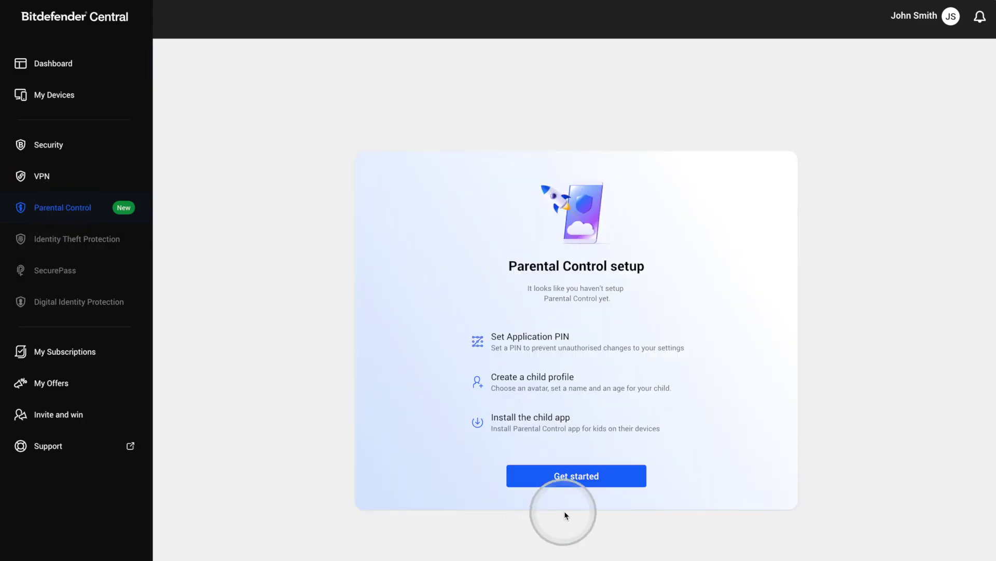
{"action": "left_click", "coordinate": [578, 485]}
{"action": "type", "text": "1"}
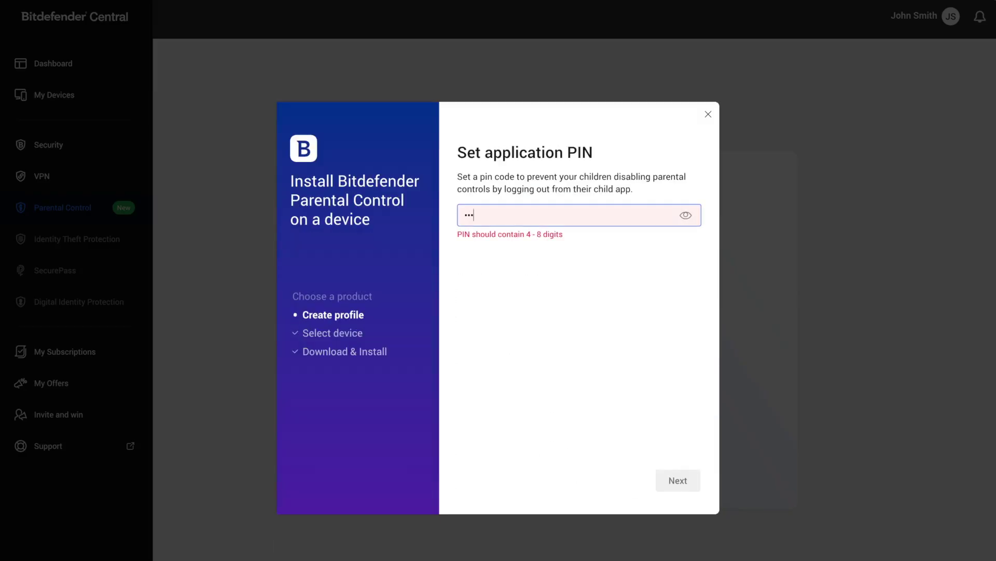
{"action": "type", "text": "1"}
{"action": "left_click", "coordinate": [684, 489]}
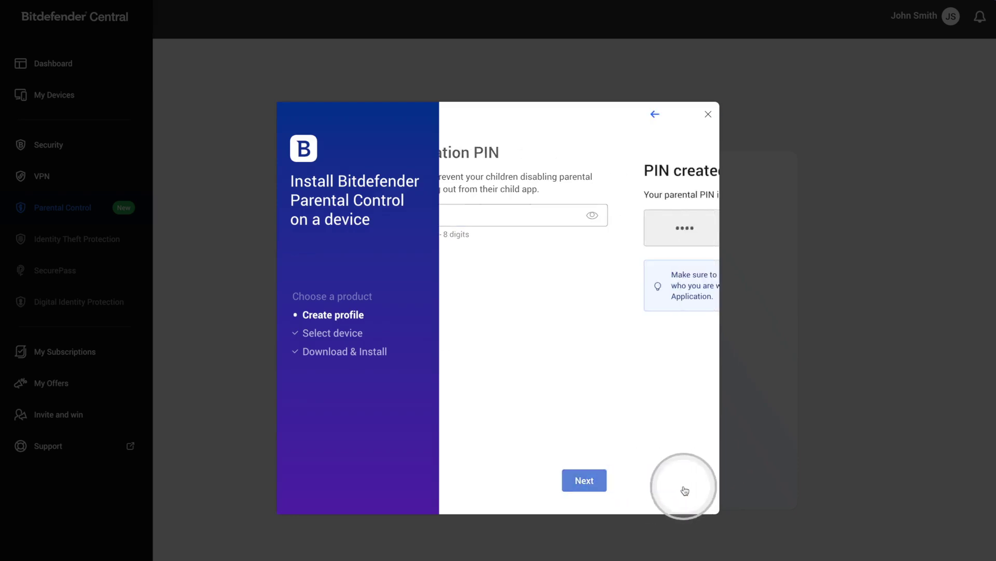
{"action": "left_click", "coordinate": [685, 489]}
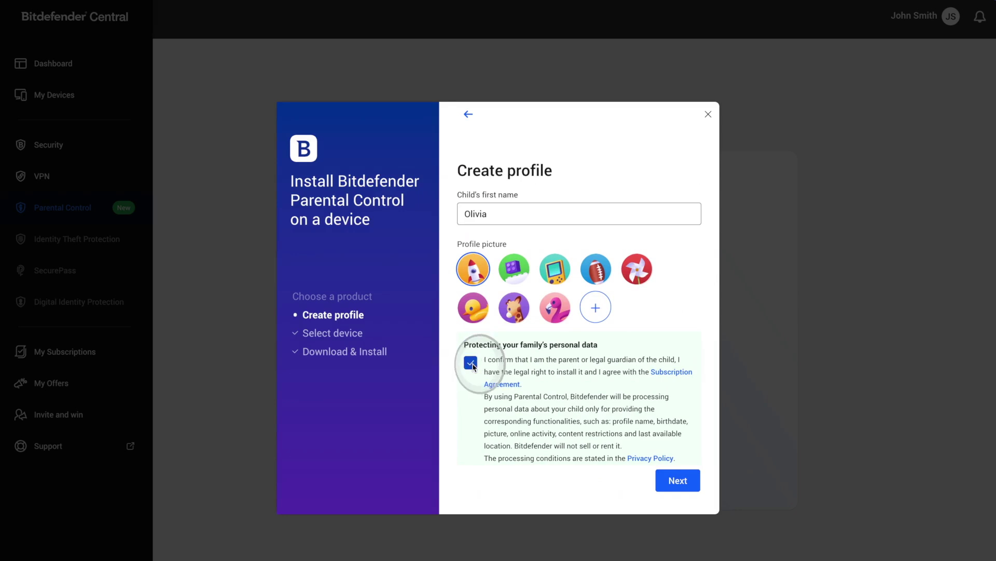
{"action": "left_click", "coordinate": [668, 487]}
{"action": "left_click", "coordinate": [563, 256]}
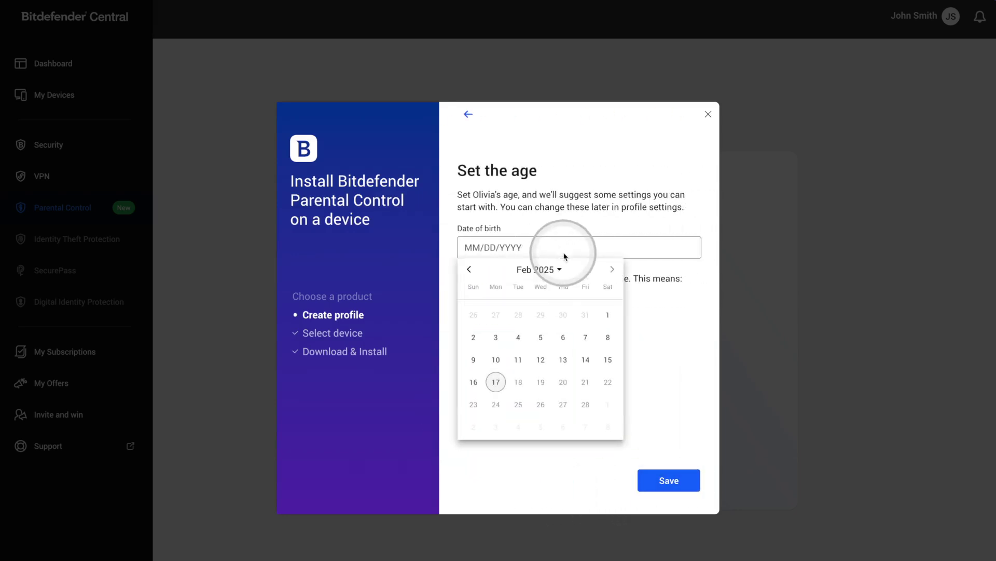
{"action": "left_click", "coordinate": [556, 269]}
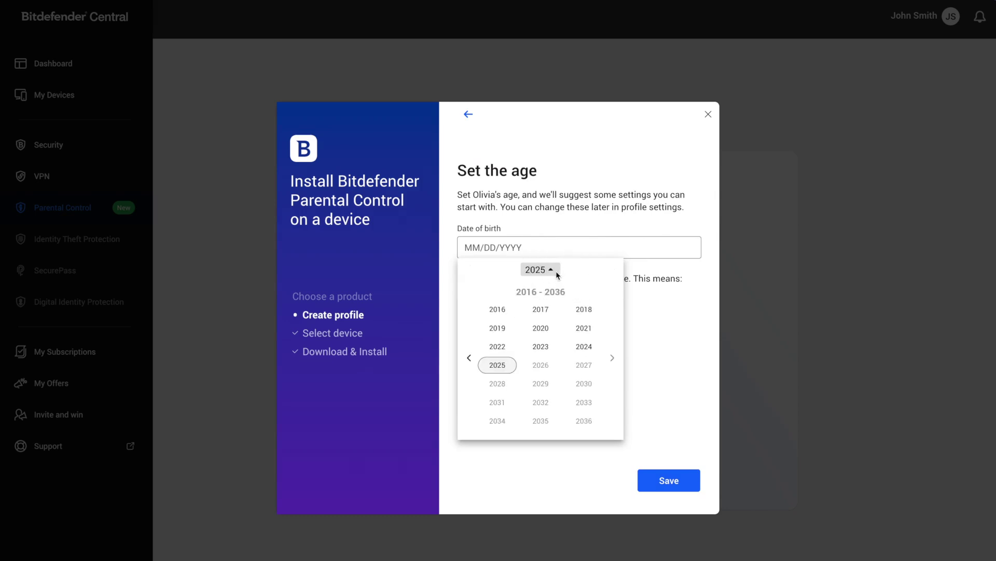
{"action": "left_click", "coordinate": [498, 328]}
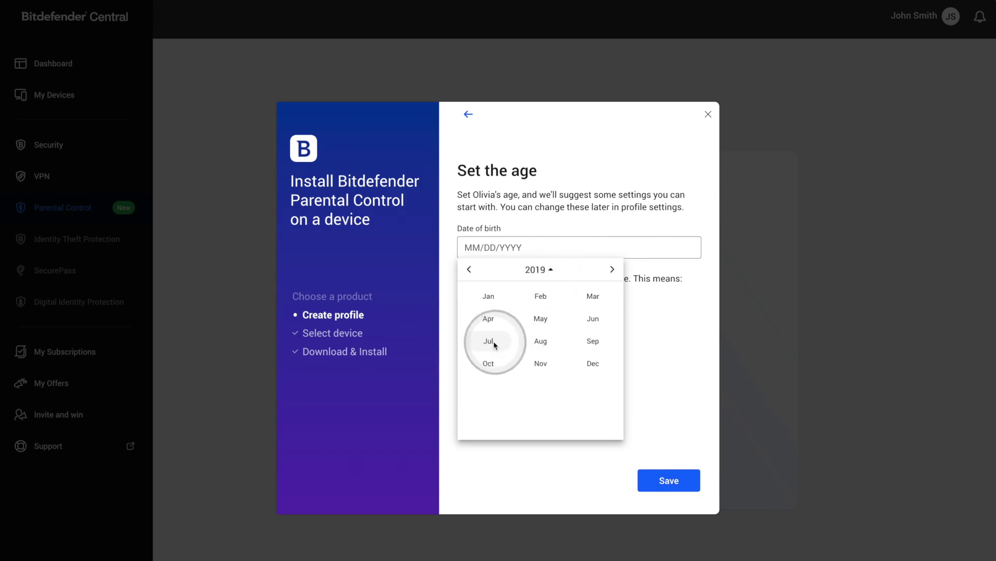
{"action": "left_click", "coordinate": [491, 341]}
{"action": "left_click", "coordinate": [540, 361]}
{"action": "left_click", "coordinate": [698, 477]}
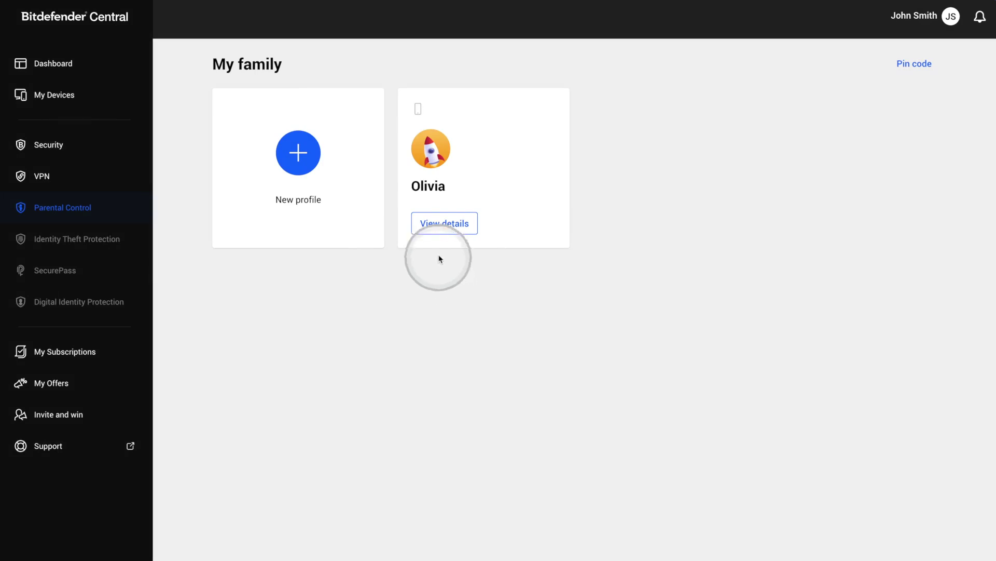
- Open Olivia's dashboard, then open and cancel Edit profile without changes
{"action": "left_click", "coordinate": [442, 236]}
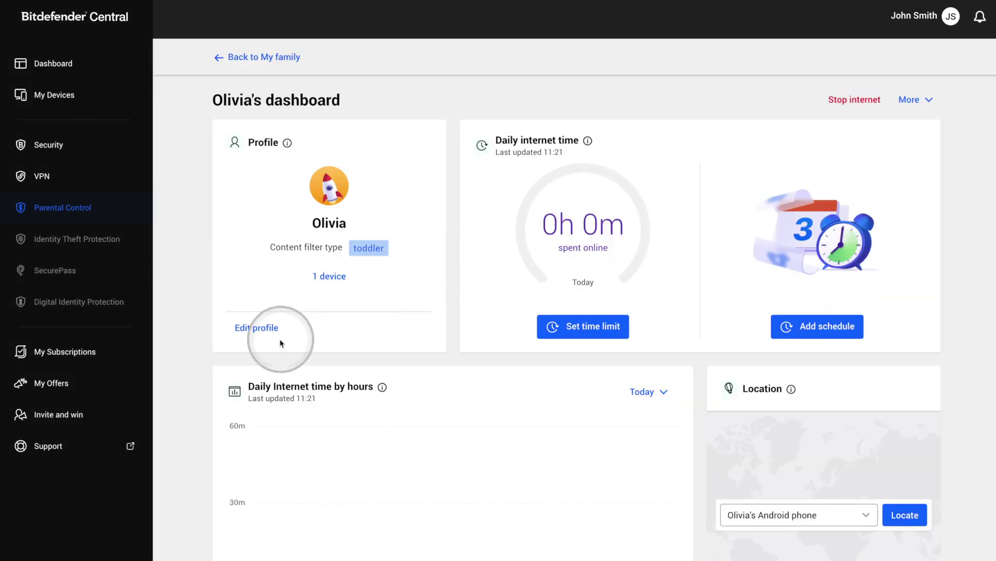
{"action": "left_click", "coordinate": [252, 335]}
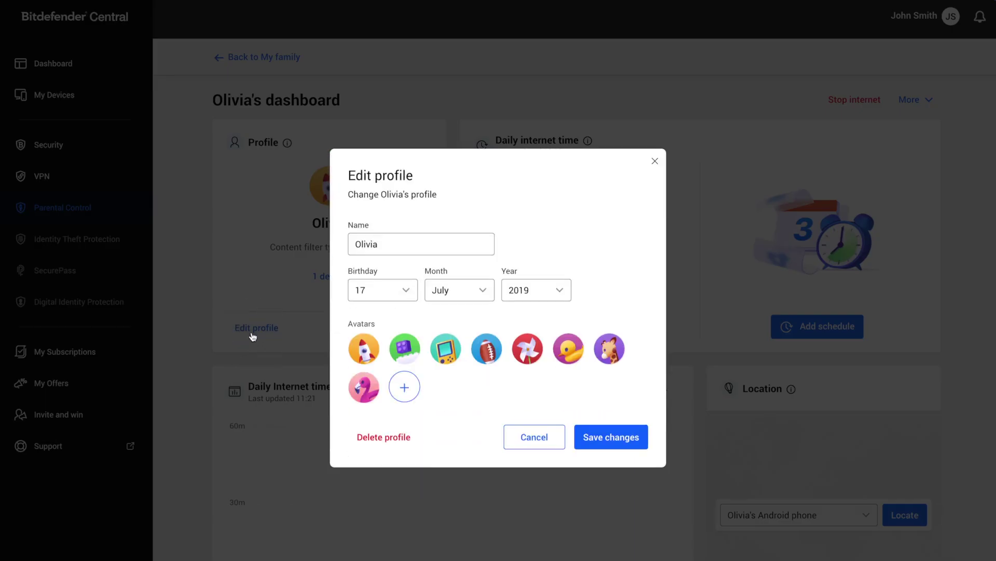
{"action": "left_click", "coordinate": [655, 164]}
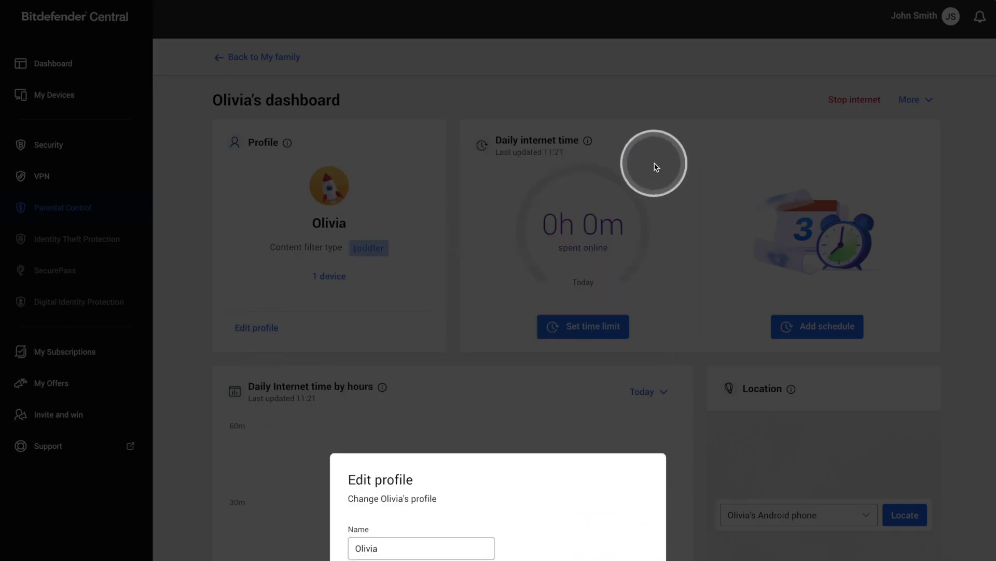
- Review Olivia's one device and dismiss the no-available-devices notice for Assign device
{"action": "left_click", "coordinate": [328, 295]}
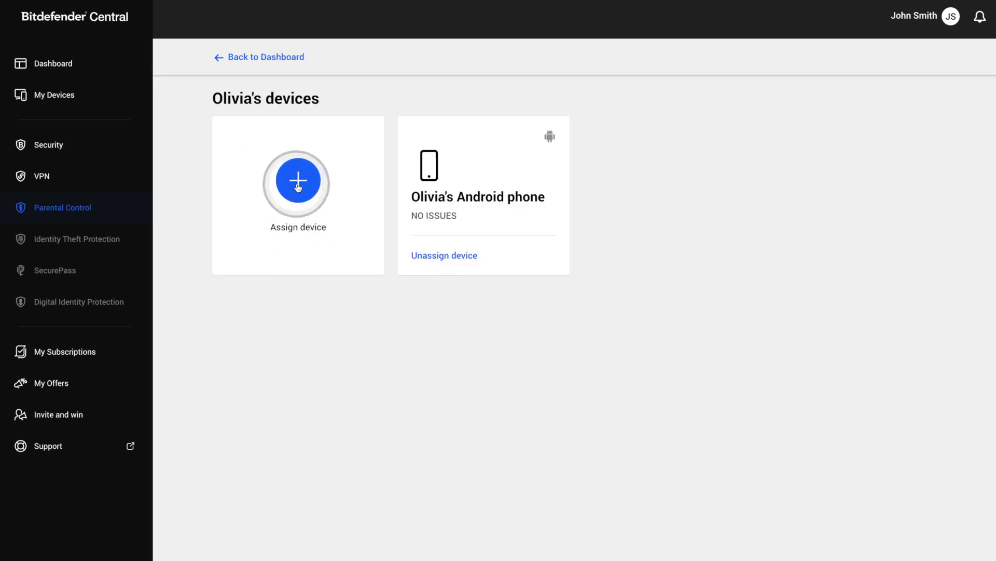
{"action": "left_click", "coordinate": [299, 185]}
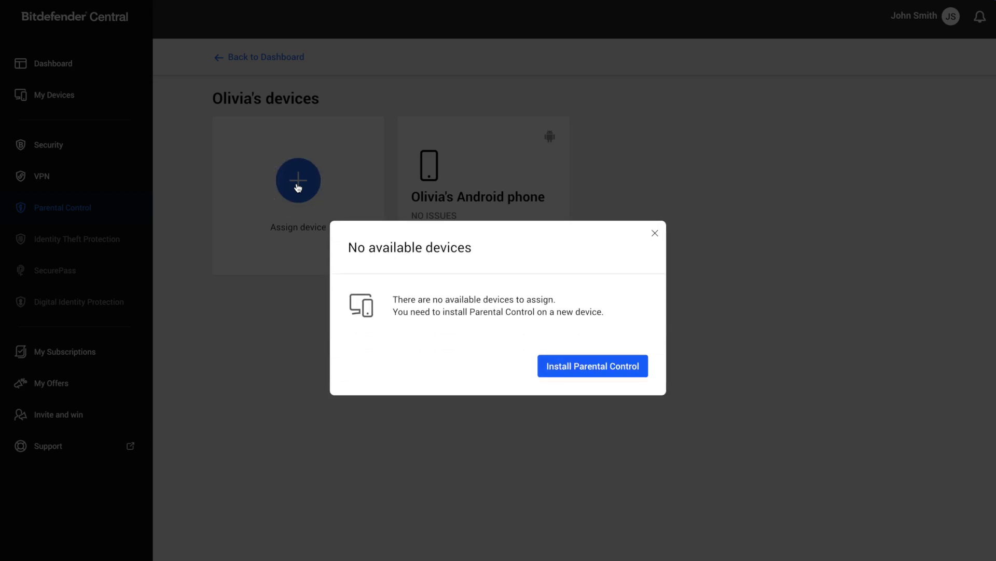
{"action": "left_click", "coordinate": [656, 234]}
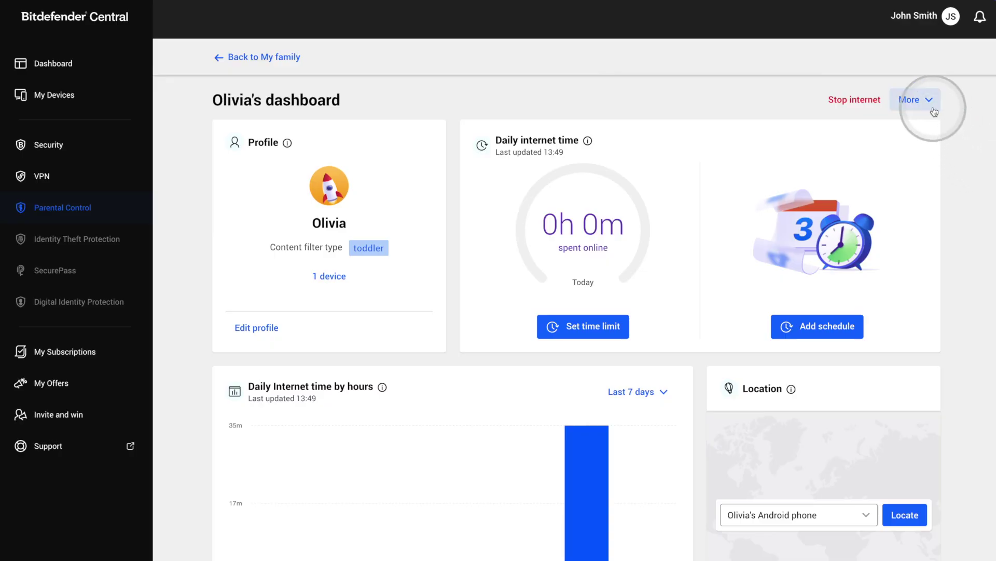
- Block the Entertainment category in Olivia's content filtering
{"action": "left_click", "coordinate": [934, 110]}
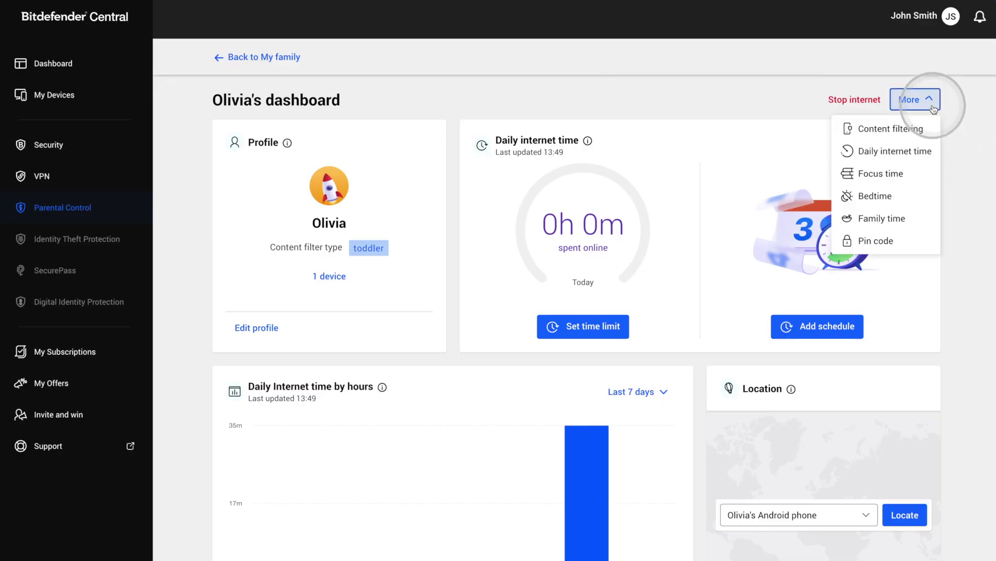
{"action": "left_click", "coordinate": [888, 138]}
{"action": "scroll", "coordinate": [964, 350], "scroll_direction": "down", "scroll_amount": 3}
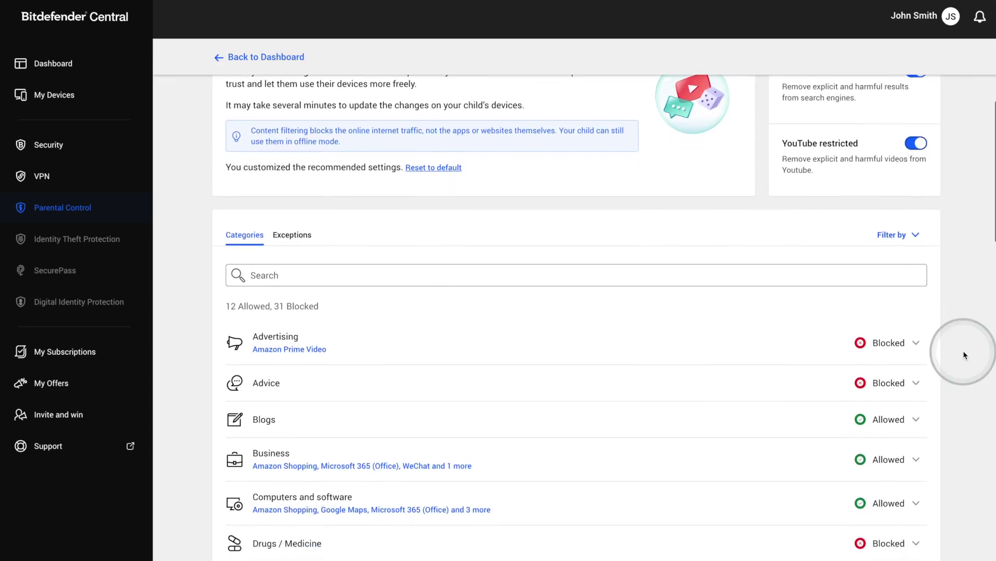
{"action": "scroll", "coordinate": [964, 355], "scroll_direction": "down", "scroll_amount": 3}
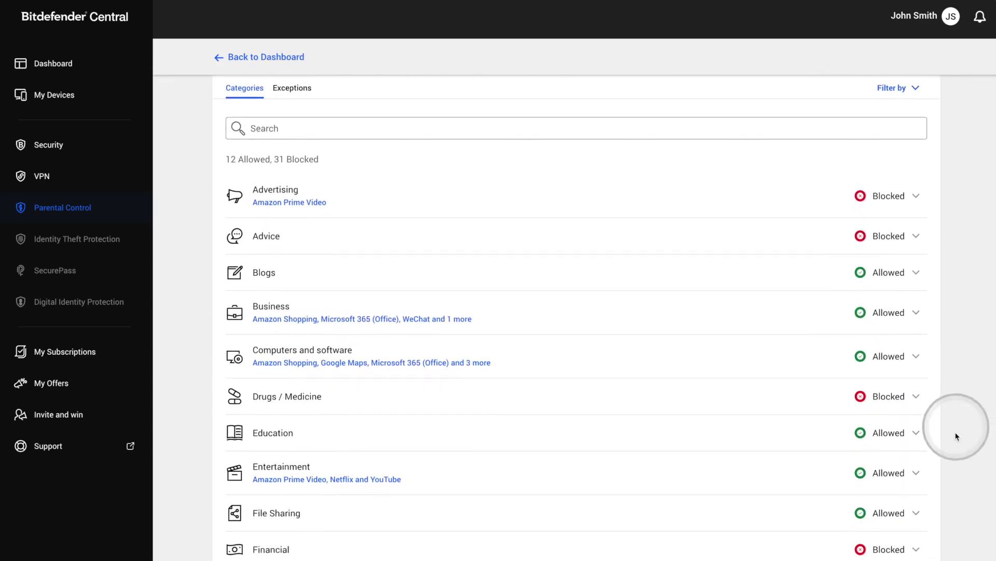
{"action": "left_click", "coordinate": [918, 473]}
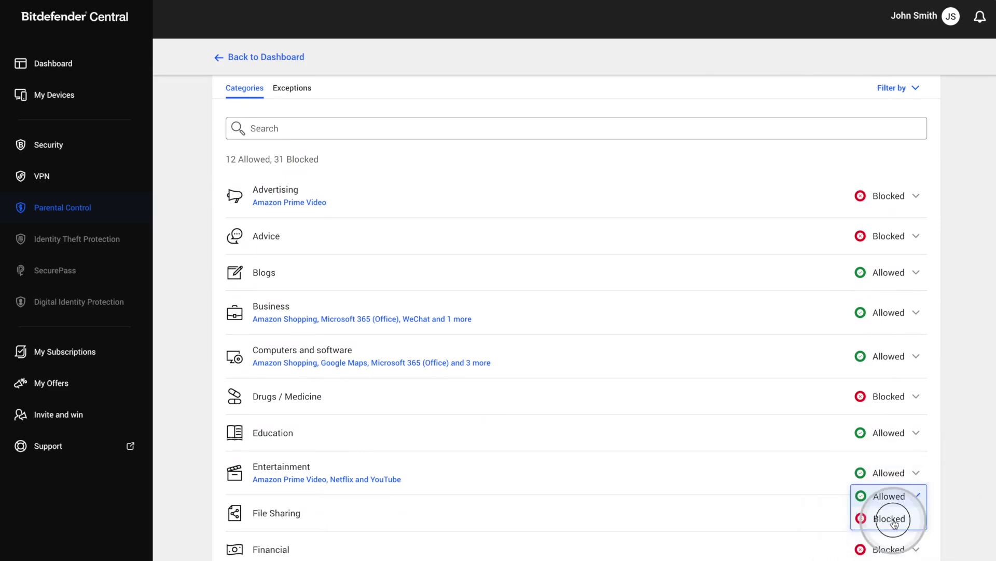
{"action": "left_click", "coordinate": [894, 519]}
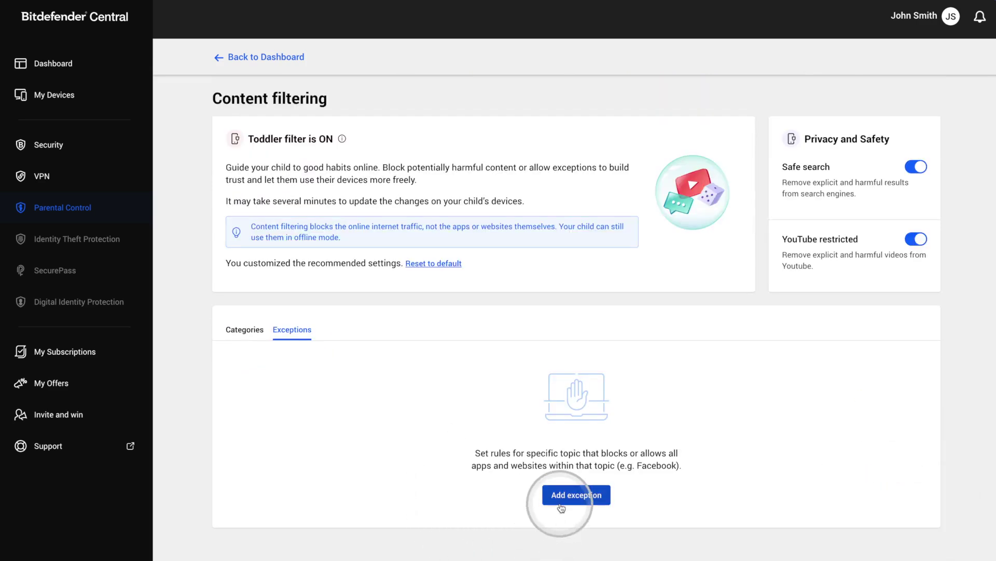
- Begin an app-and-web exception and choose Amazon Prime Video's allow/block rule
{"action": "left_click", "coordinate": [562, 506]}
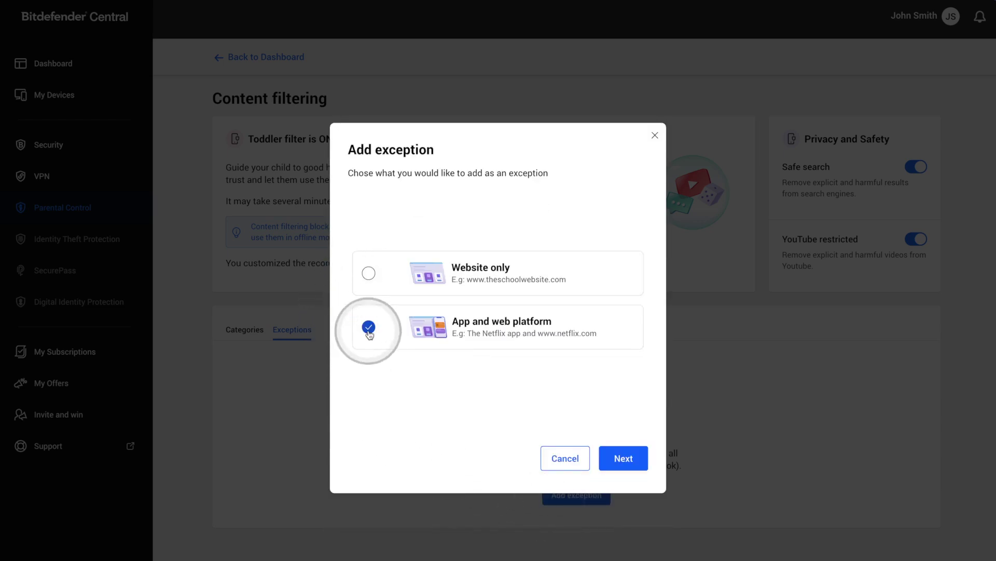
{"action": "left_click", "coordinate": [625, 457]}
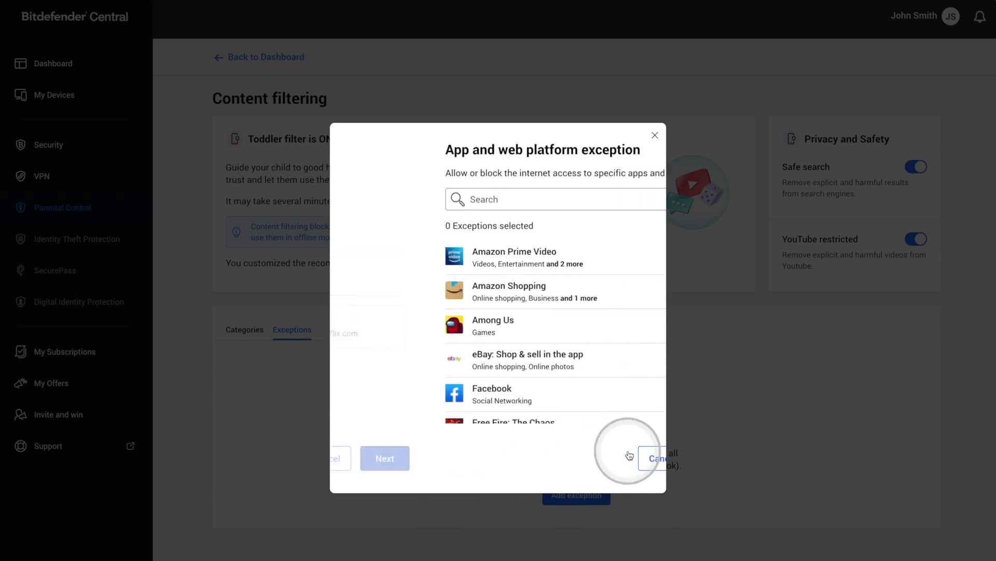
{"action": "left_click", "coordinate": [634, 234]}
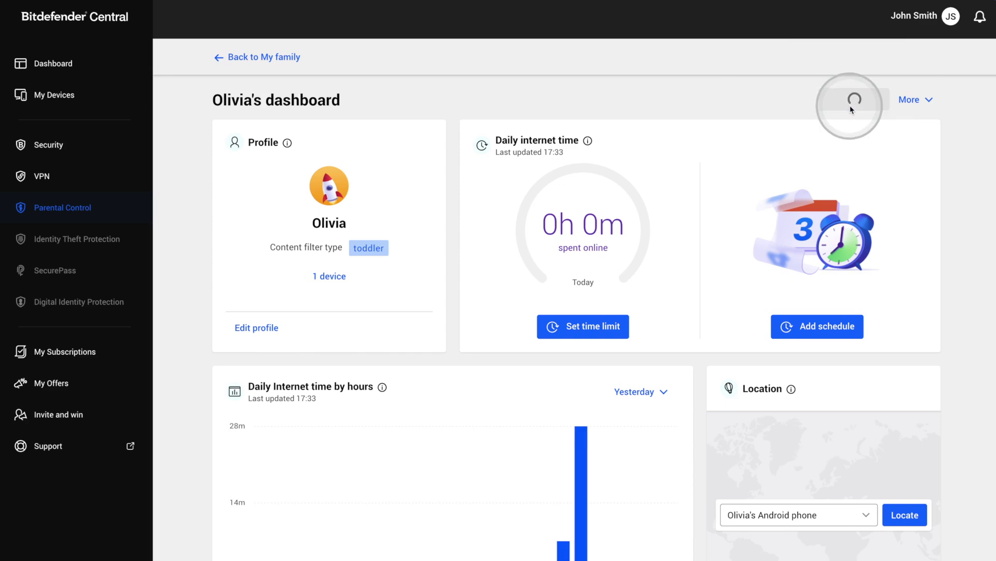
- Resume Olivia's paused internet access and browse the extra settings list
{"action": "left_click", "coordinate": [695, 308]}
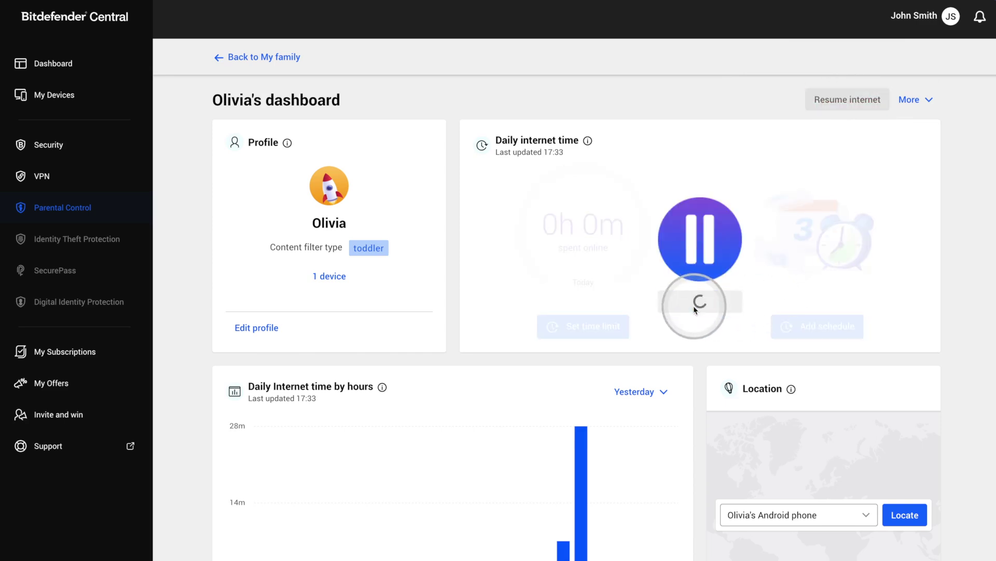
{"action": "left_click", "coordinate": [928, 103]}
{"action": "left_click", "coordinate": [893, 179]}
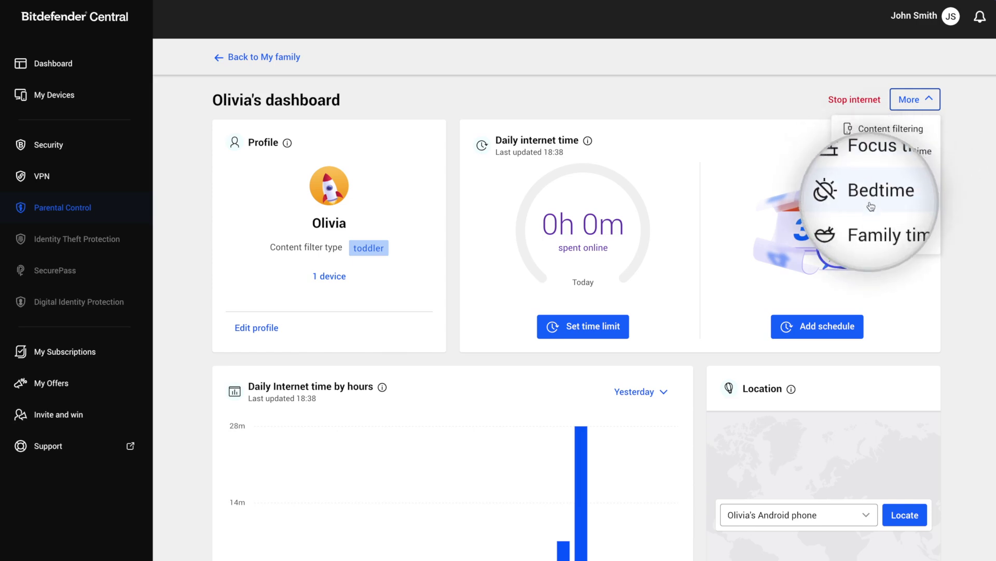
{"action": "left_click", "coordinate": [695, 310]}
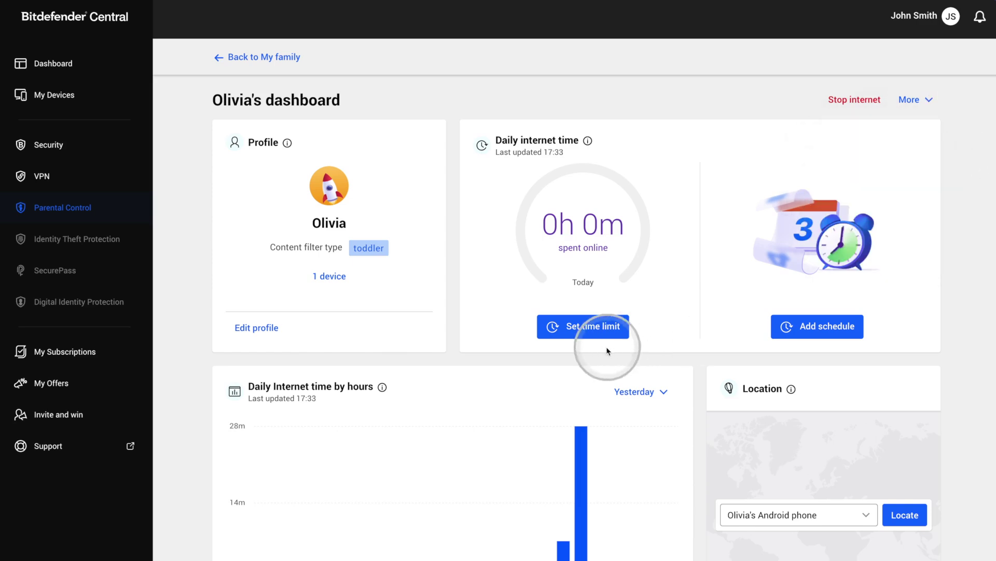
- Enable Olivia's daily time limits and set Saturday's limit to 3h 30m
{"action": "left_click", "coordinate": [592, 329]}
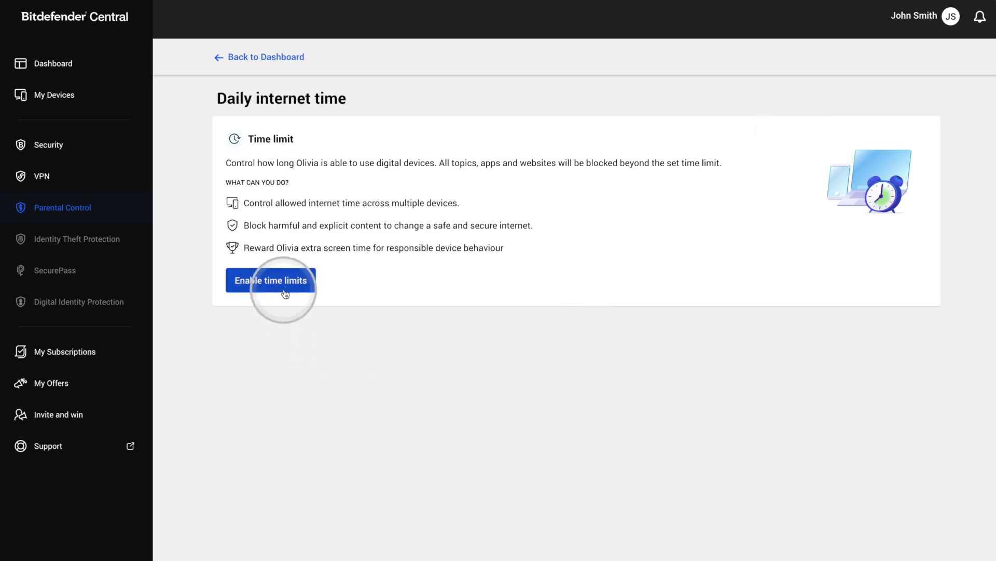
{"action": "left_click", "coordinate": [283, 281]}
{"action": "left_click", "coordinate": [626, 347]}
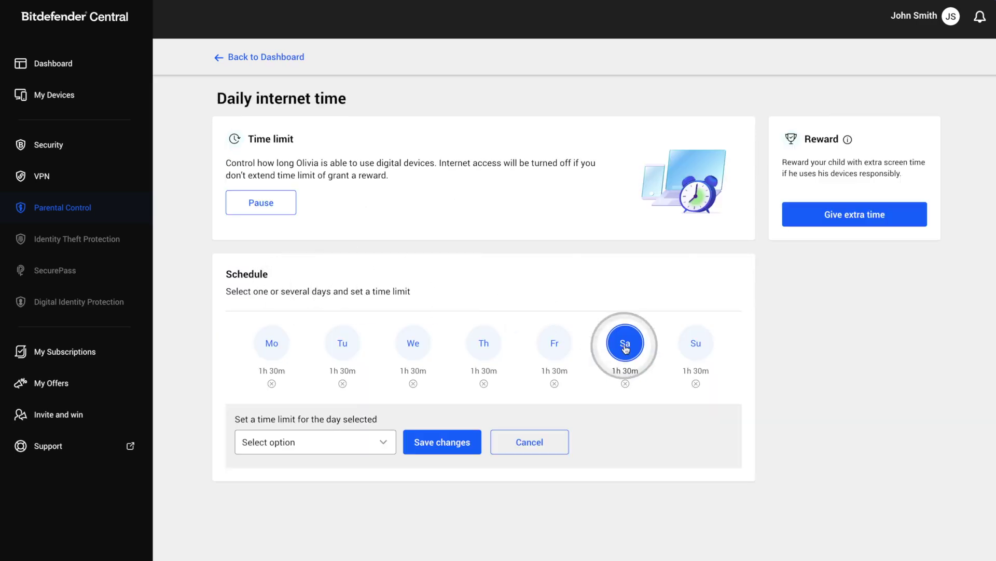
{"action": "left_click", "coordinate": [385, 444]}
{"action": "scroll", "coordinate": [337, 514], "scroll_direction": "down", "scroll_amount": 2}
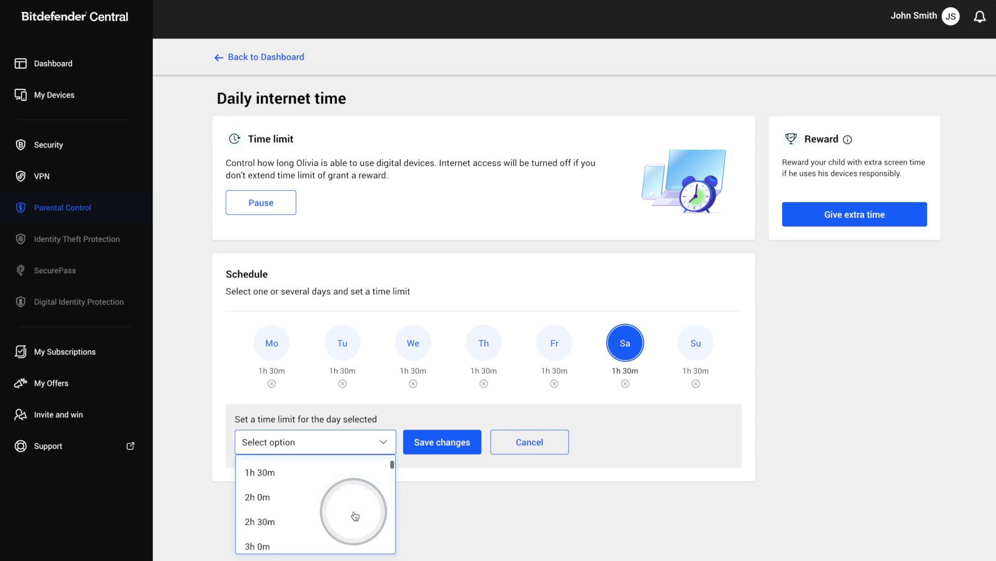
{"action": "scroll", "coordinate": [355, 516], "scroll_direction": "down", "scroll_amount": 1}
{"action": "left_click", "coordinate": [355, 509]}
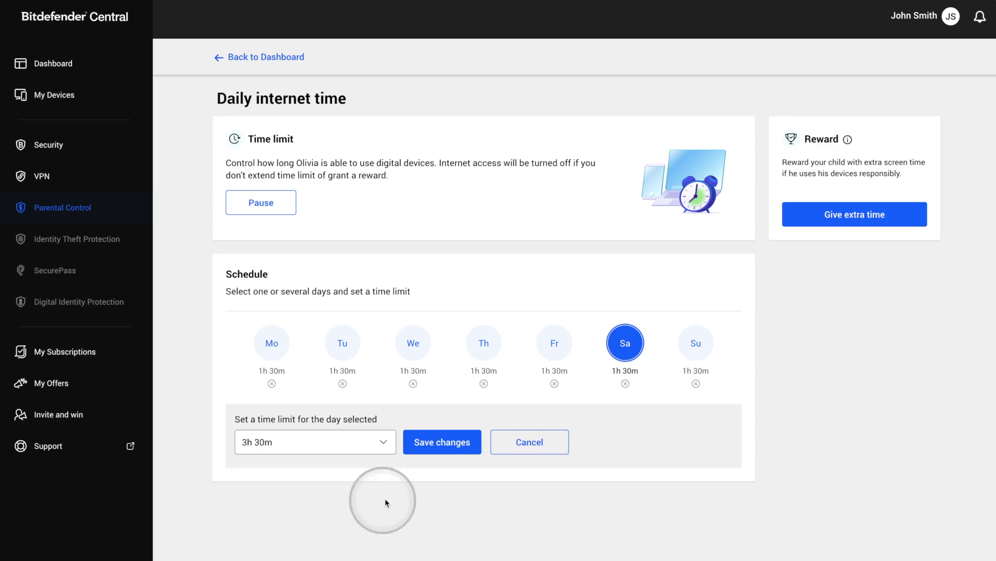
{"action": "left_click", "coordinate": [434, 455]}
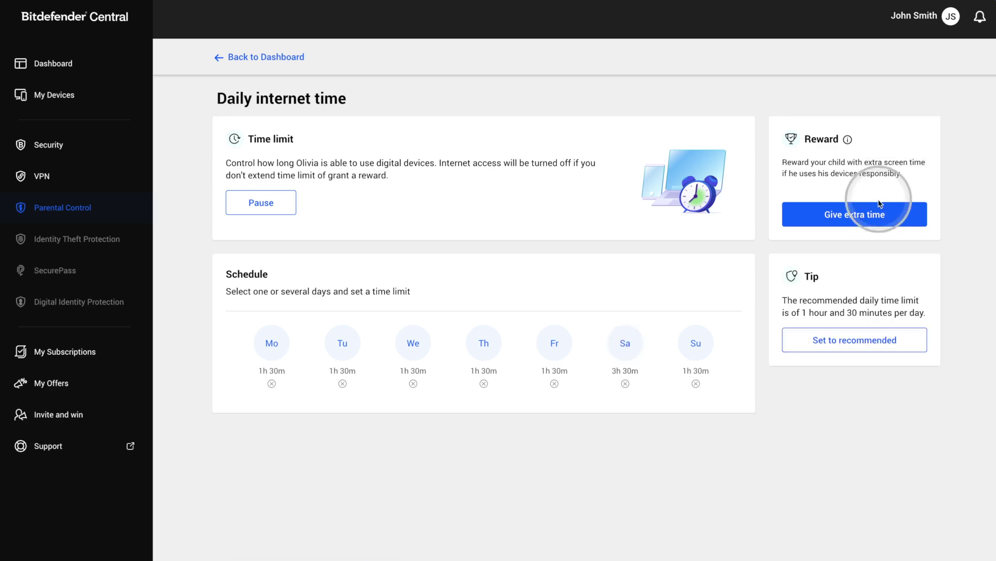
{"action": "left_click", "coordinate": [852, 222]}
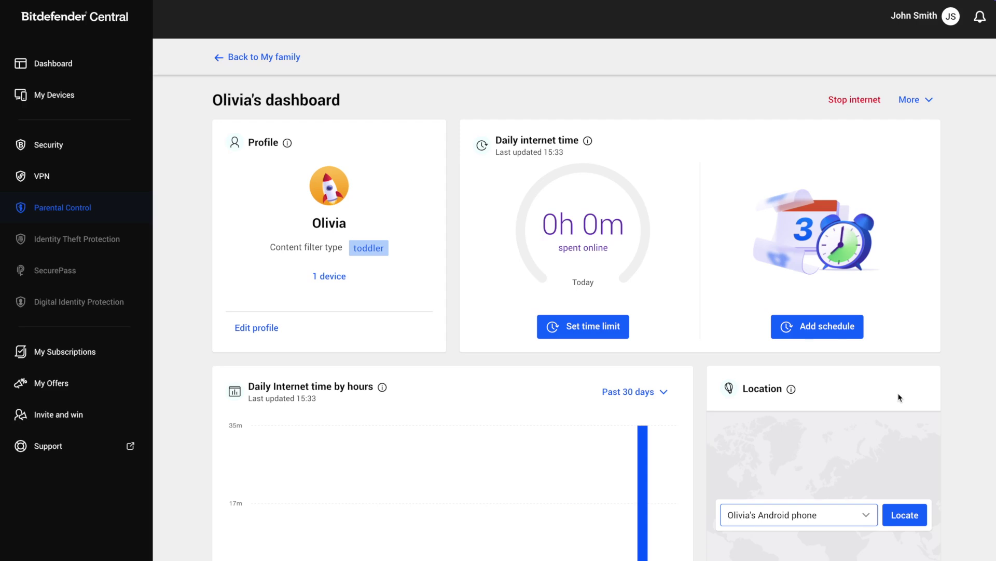
- Locate Olivia's Android phone on the map
{"action": "scroll", "coordinate": [899, 398], "scroll_direction": "down", "scroll_amount": 1}
{"action": "scroll", "coordinate": [899, 398], "scroll_direction": "down", "scroll_amount": 1}
{"action": "scroll", "coordinate": [899, 398], "scroll_direction": "down", "scroll_amount": 1}
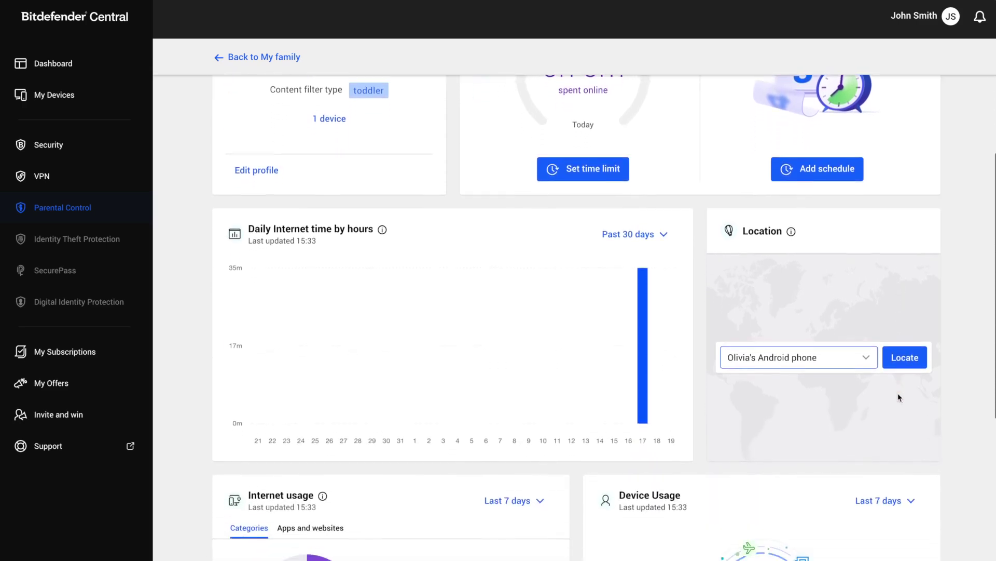
{"action": "scroll", "coordinate": [900, 398], "scroll_direction": "down", "scroll_amount": 1}
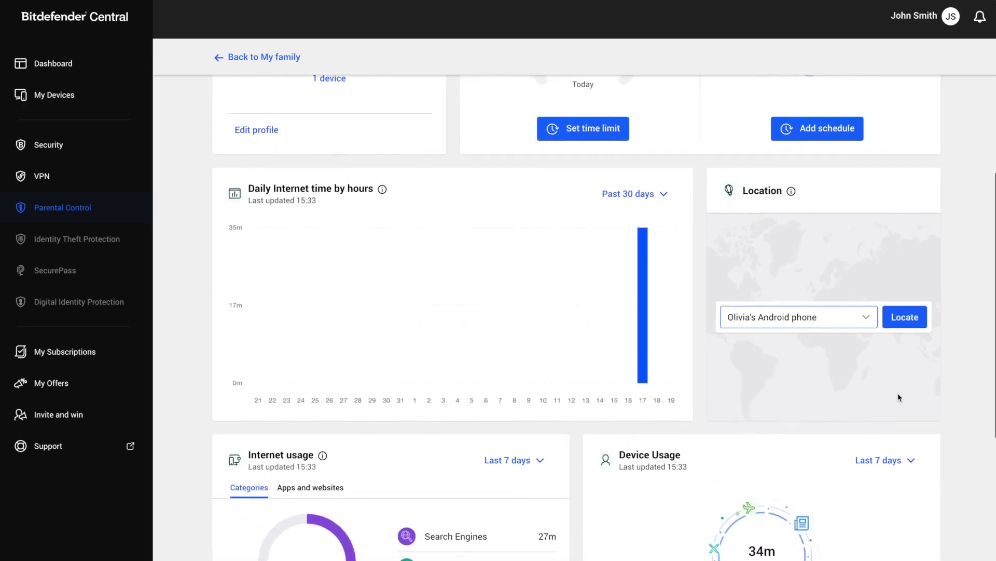
{"action": "left_click", "coordinate": [909, 324]}
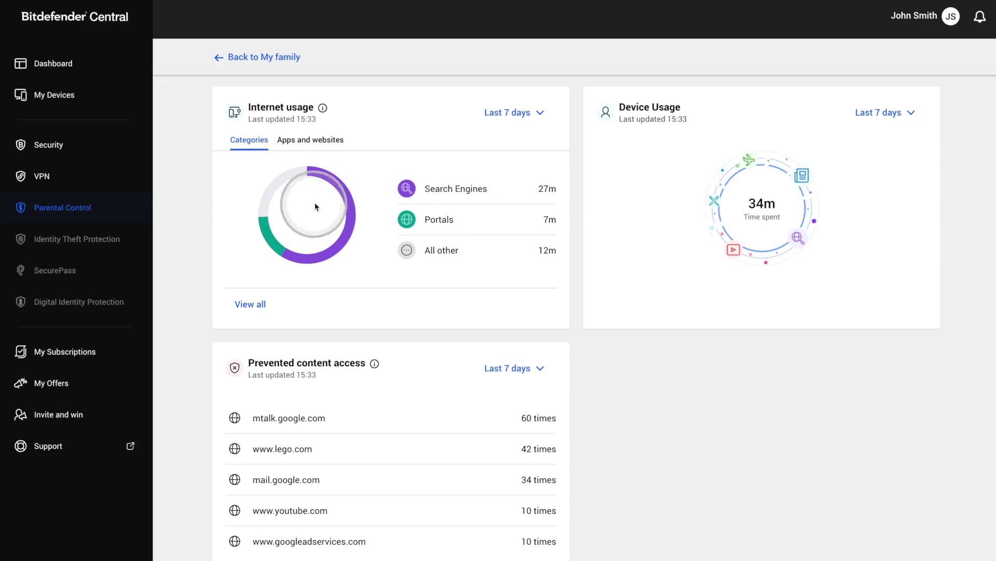
- Show Olivia's full internet usage report broken down by categories
{"action": "left_click", "coordinate": [315, 152]}
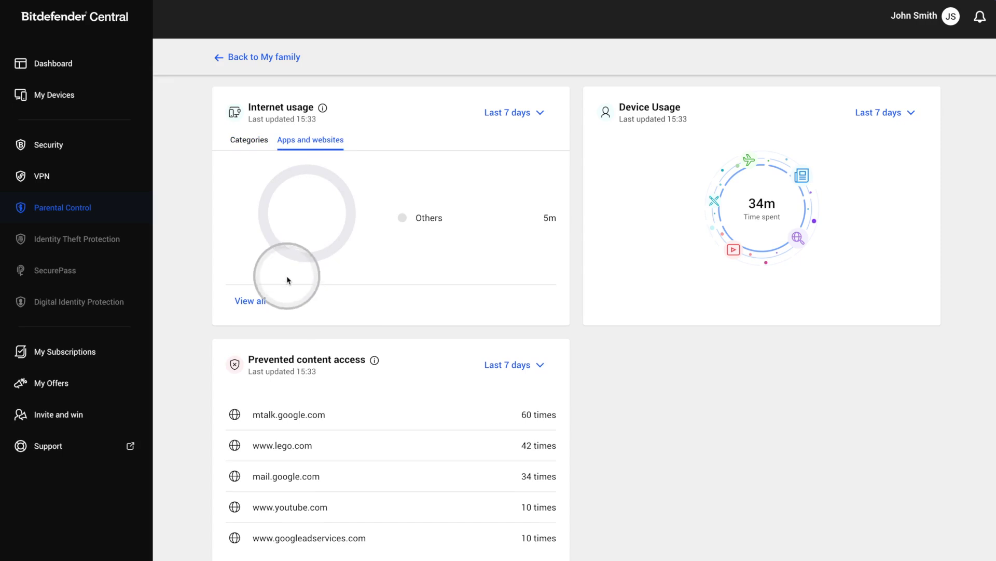
{"action": "left_click", "coordinate": [262, 300]}
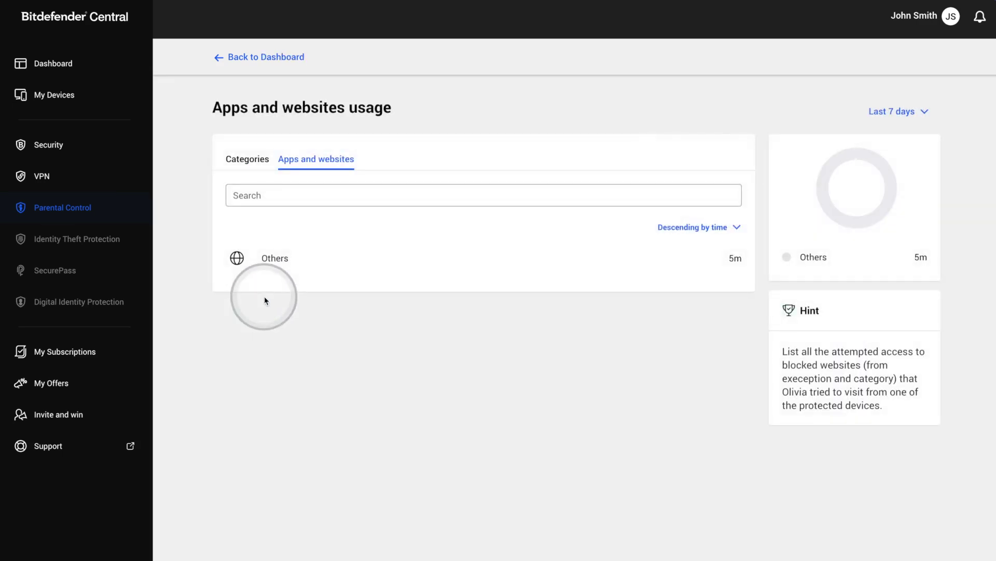
{"action": "left_click", "coordinate": [251, 161]}
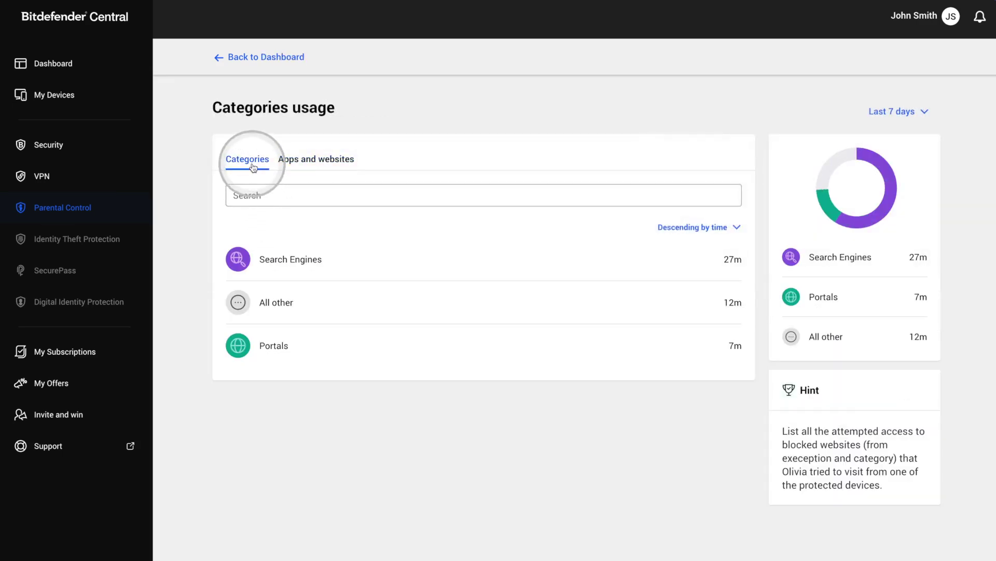